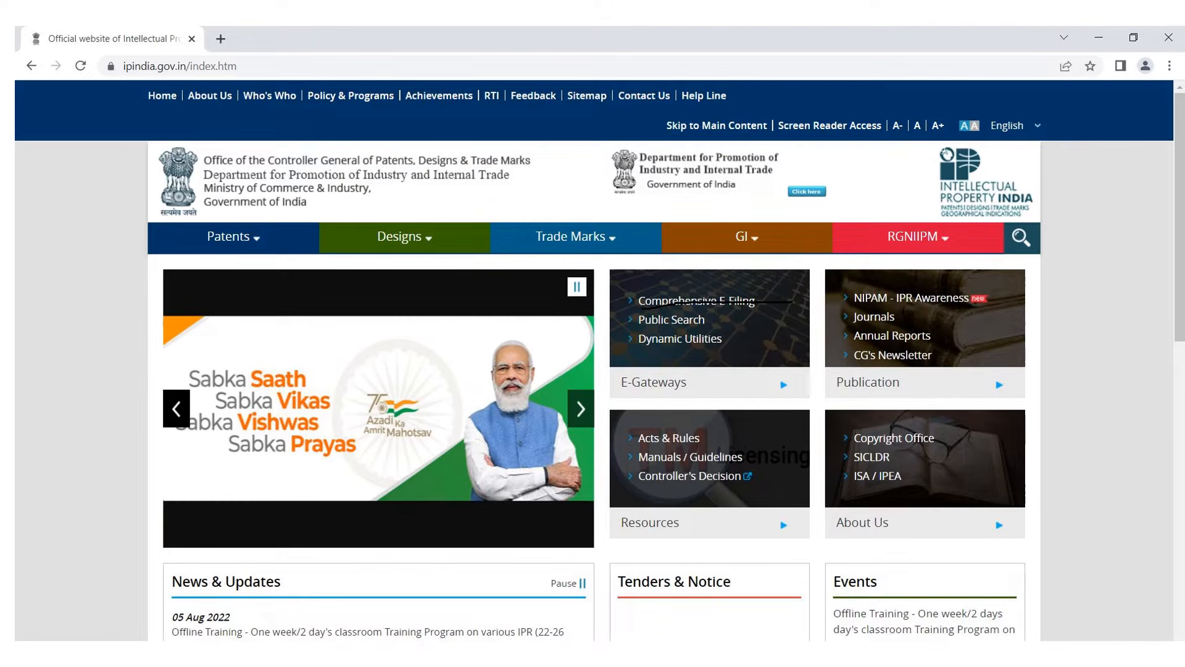
# Step: Underline eFiling Patents on E-Gateways, then circle the external-site confirmation choices
pyautogui.press('Right')
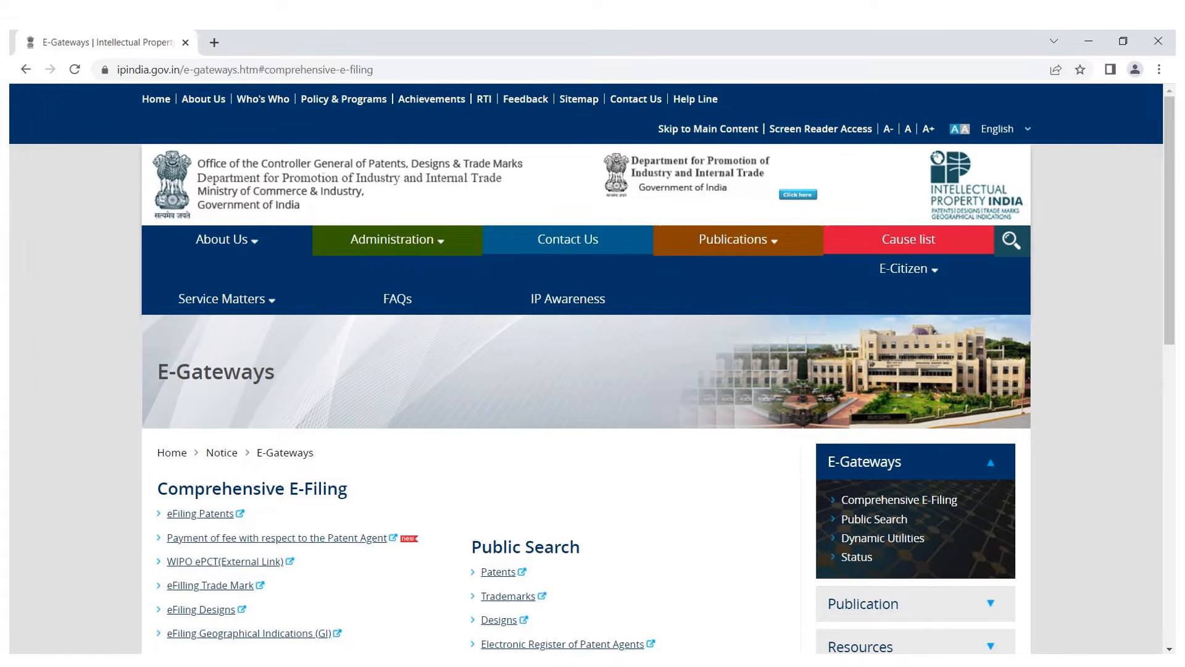
pyautogui.moveTo(181, 525); pyautogui.dragTo(250, 519)
pyautogui.press('Right')
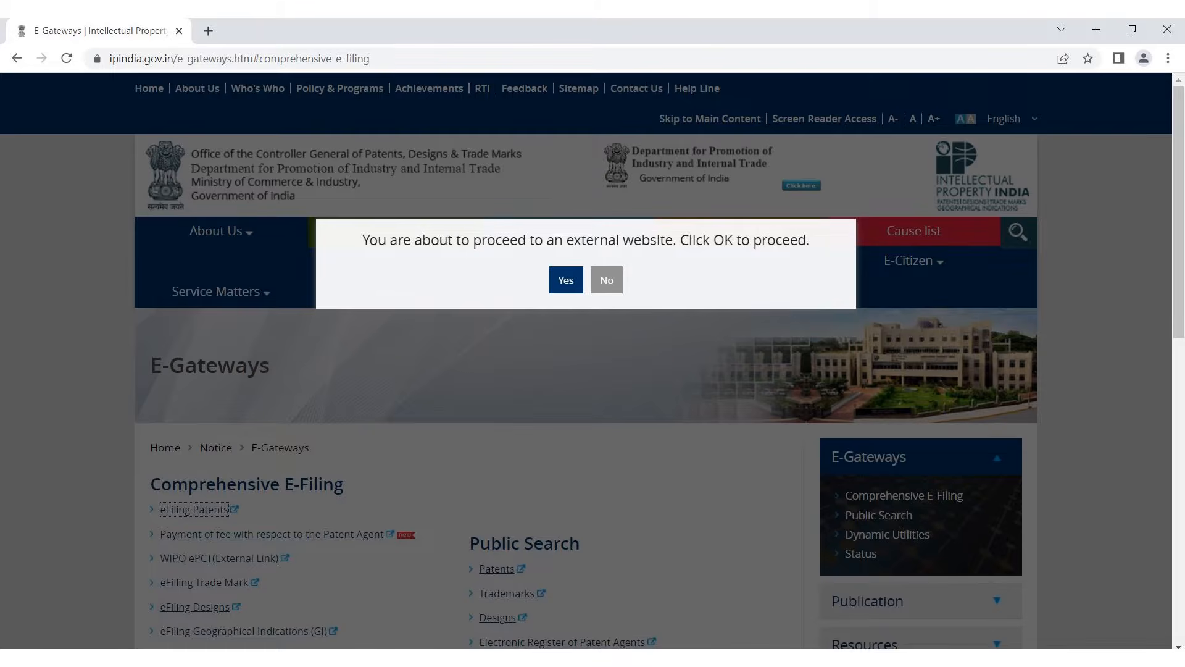
pyautogui.moveTo(534, 303)
pyautogui.mouseDown()
pyautogui.moveTo(604, 312)
pyautogui.moveTo(642, 271)
pyautogui.moveTo(567, 248)
pyautogui.moveTo(536, 265)
pyautogui.mouseUp()
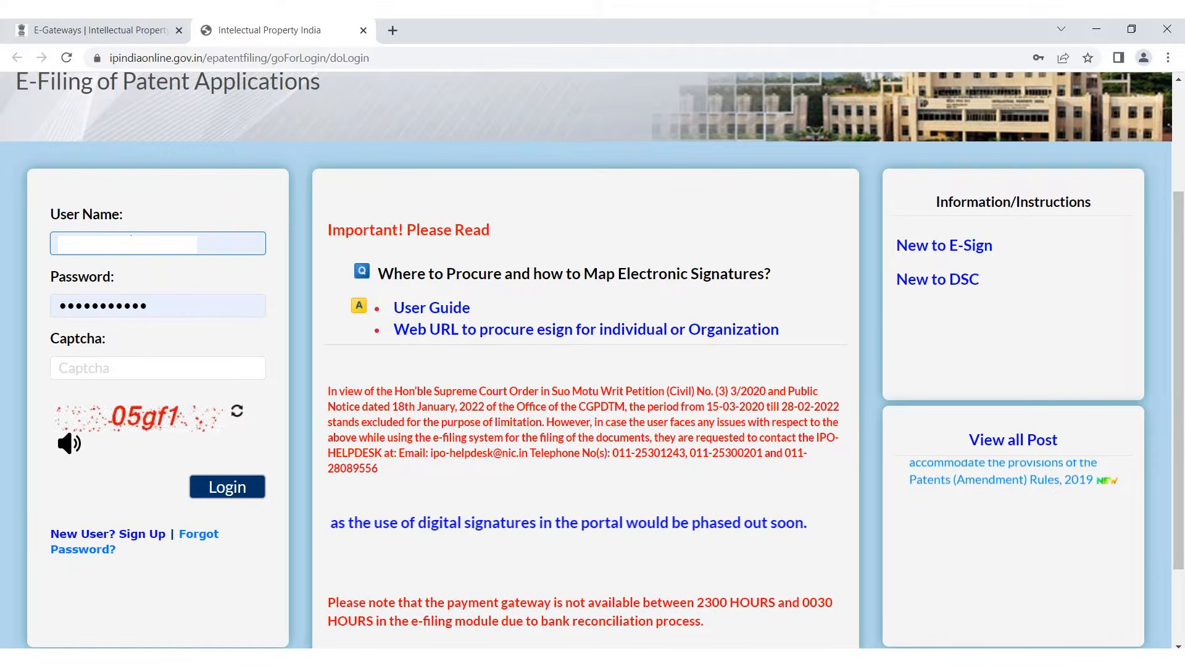
# Step: Mark the 'New User? Sign Up' link and underline the digital-signature phase-out notice
pyautogui.moveTo(50, 525)
pyautogui.mouseDown()
pyautogui.moveTo(34, 529)
pyautogui.moveTo(45, 545)
pyautogui.moveTo(111, 541)
pyautogui.mouseUp()
pyautogui.moveTo(324, 538); pyautogui.dragTo(837, 542)
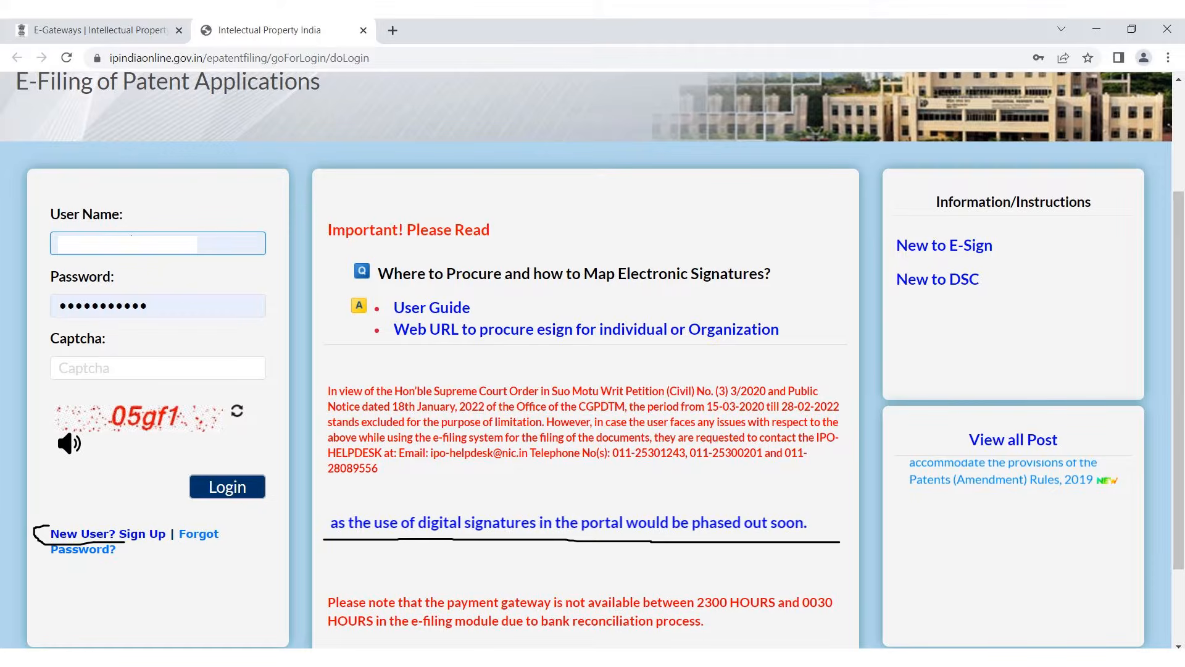
pyautogui.moveTo(80, 540); pyautogui.dragTo(138, 541)
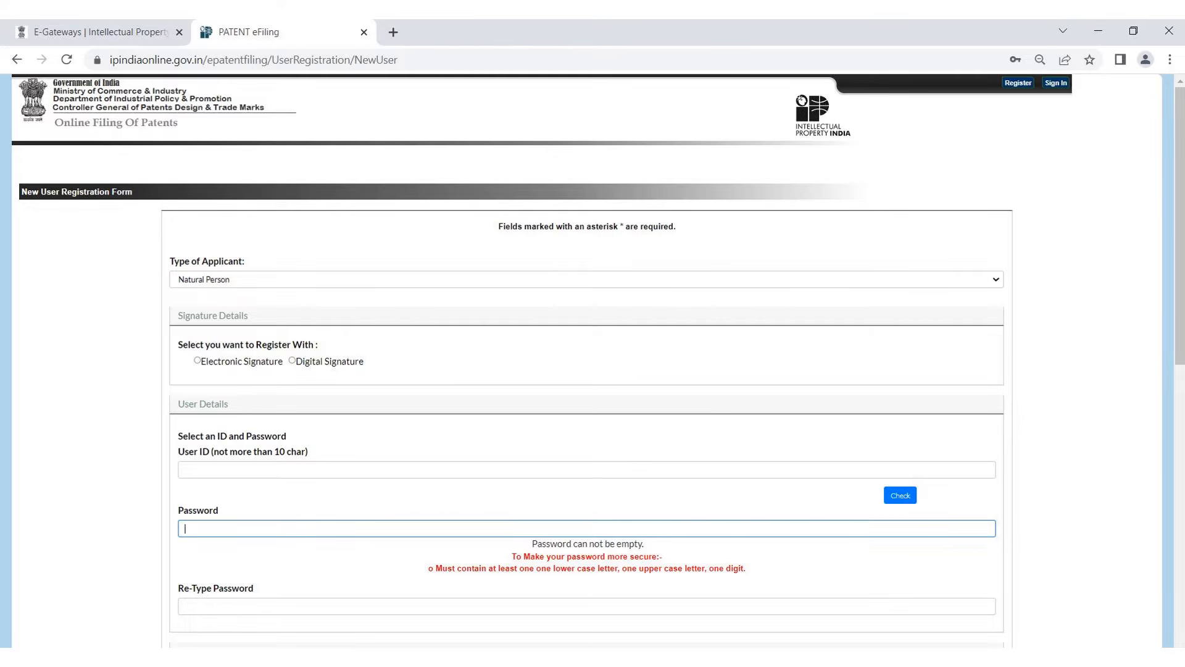
# Step: Scroll to the registration form's bottom and circle the Preview step
pyautogui.scroll(-10, 587, 358)
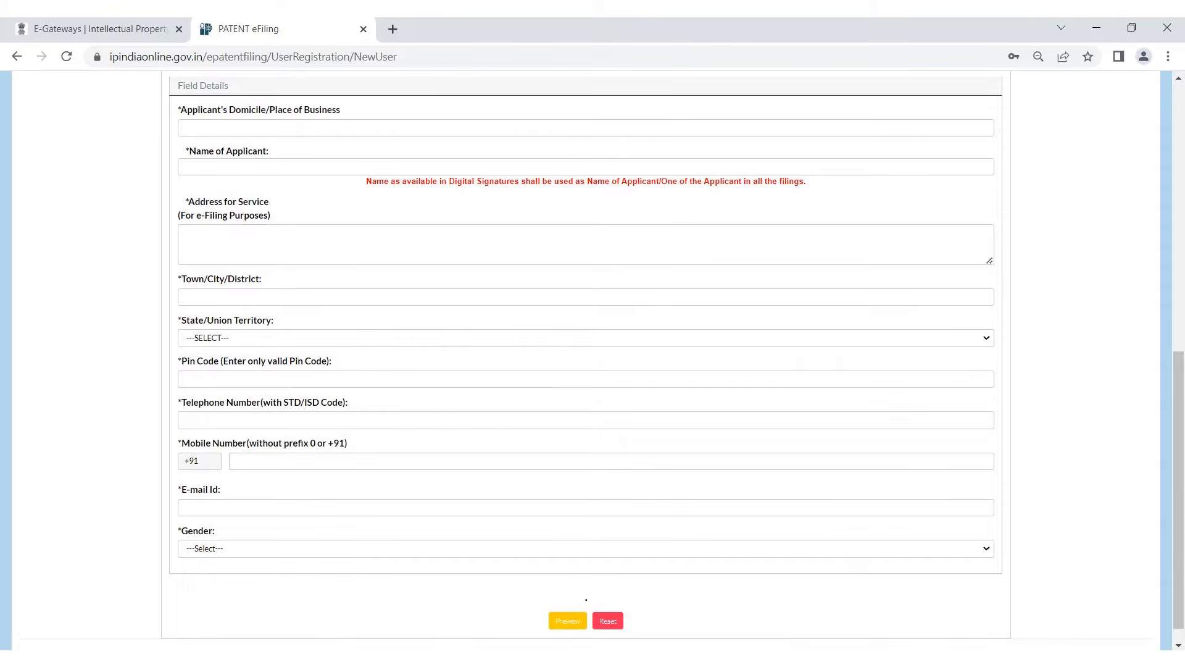
pyautogui.moveTo(586, 599)
pyautogui.mouseDown()
pyautogui.moveTo(533, 608)
pyautogui.moveTo(540, 640)
pyautogui.moveTo(569, 642)
pyautogui.mouseUp()
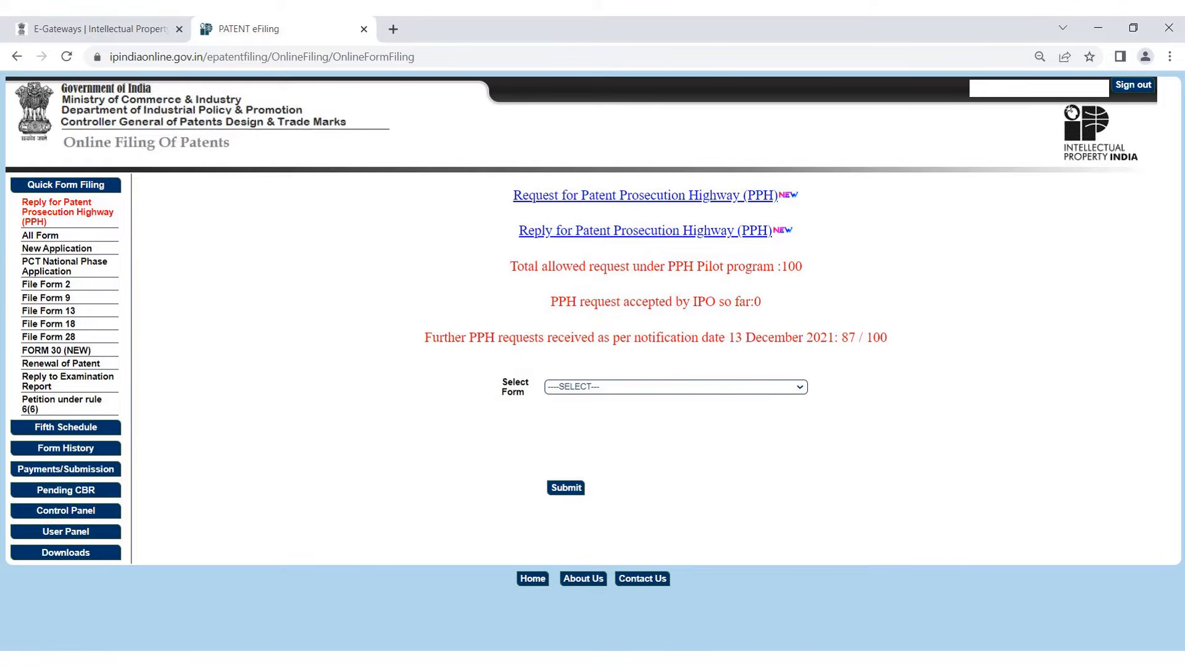
# Step: Bracket the Quick Form Filing list and underline 'New Application'
pyautogui.moveTo(113, 198); pyautogui.dragTo(130, 408)
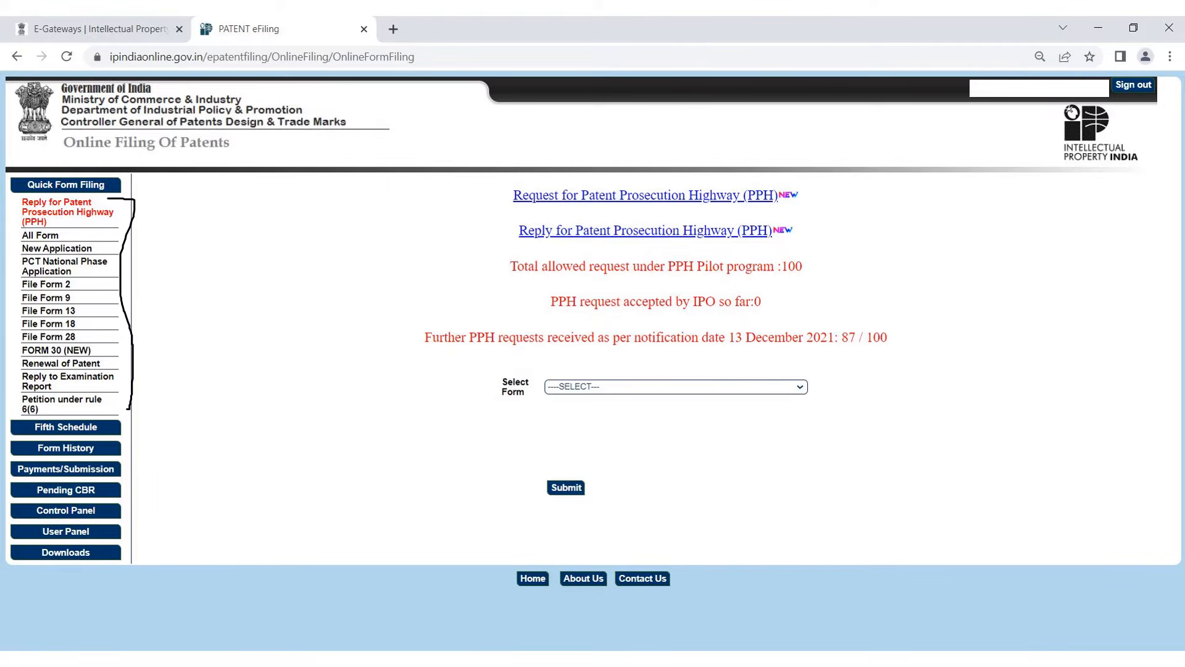
pyautogui.moveTo(15, 254); pyautogui.dragTo(92, 255)
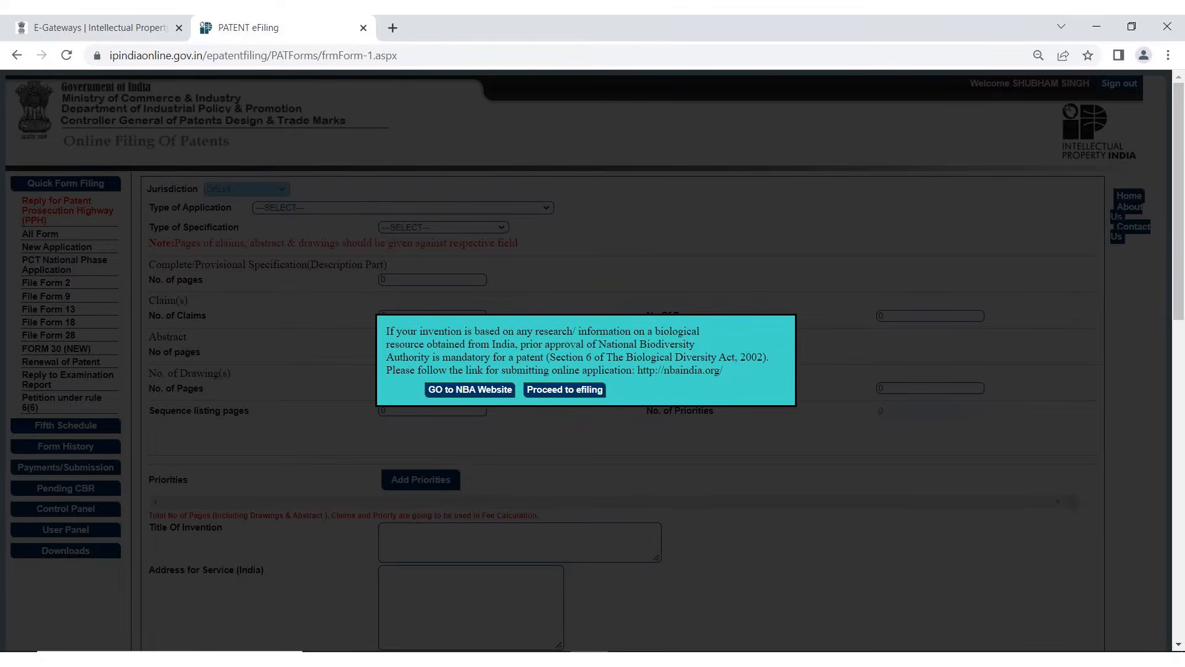
# Step: Underline the 'GO to NBA Website' link in the biodiversity approval notice
pyautogui.moveTo(416, 387)
pyautogui.mouseDown()
pyautogui.moveTo(467, 405)
pyautogui.moveTo(611, 399)
pyautogui.mouseUp()
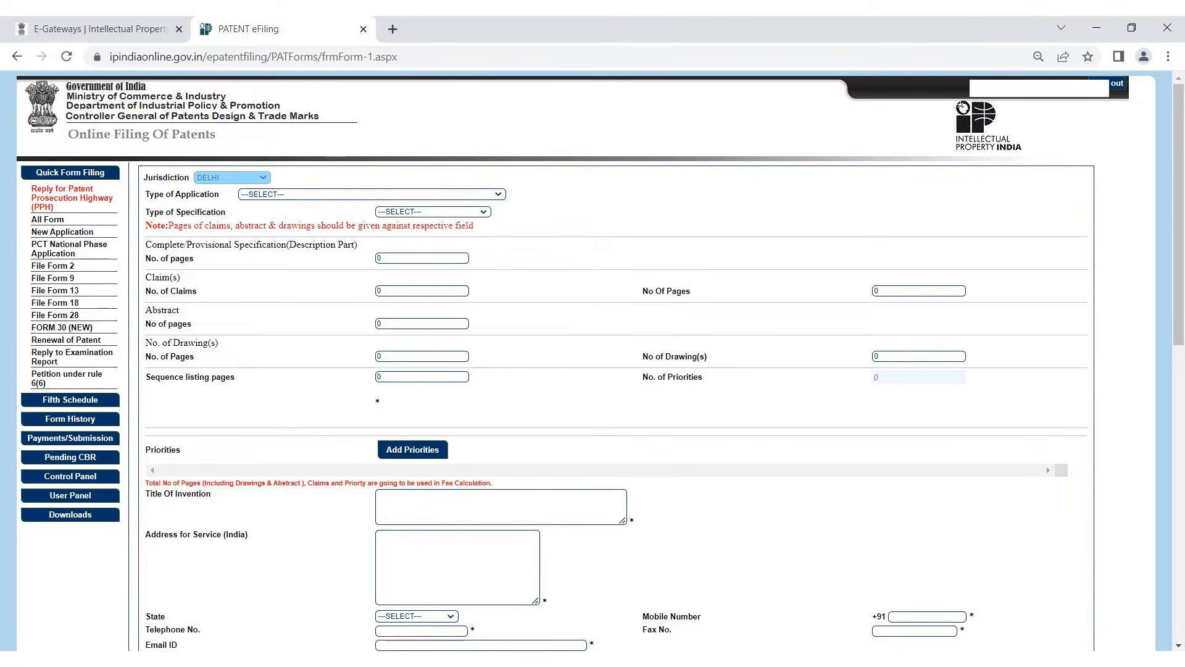
# Step: Draw lines under Form 1's Type of Application and Type of Specification dropdowns
pyautogui.moveTo(225, 208); pyautogui.dragTo(279, 203)
pyautogui.moveTo(267, 214); pyautogui.dragTo(446, 221)
# Step: Tick the specification, claims, abstract, drawings and priorities counts, plus Title Of Invention, in red
pyautogui.moveTo(472, 266); pyautogui.dragTo(484, 256)
pyautogui.moveTo(847, 307); pyautogui.dragTo(880, 290)
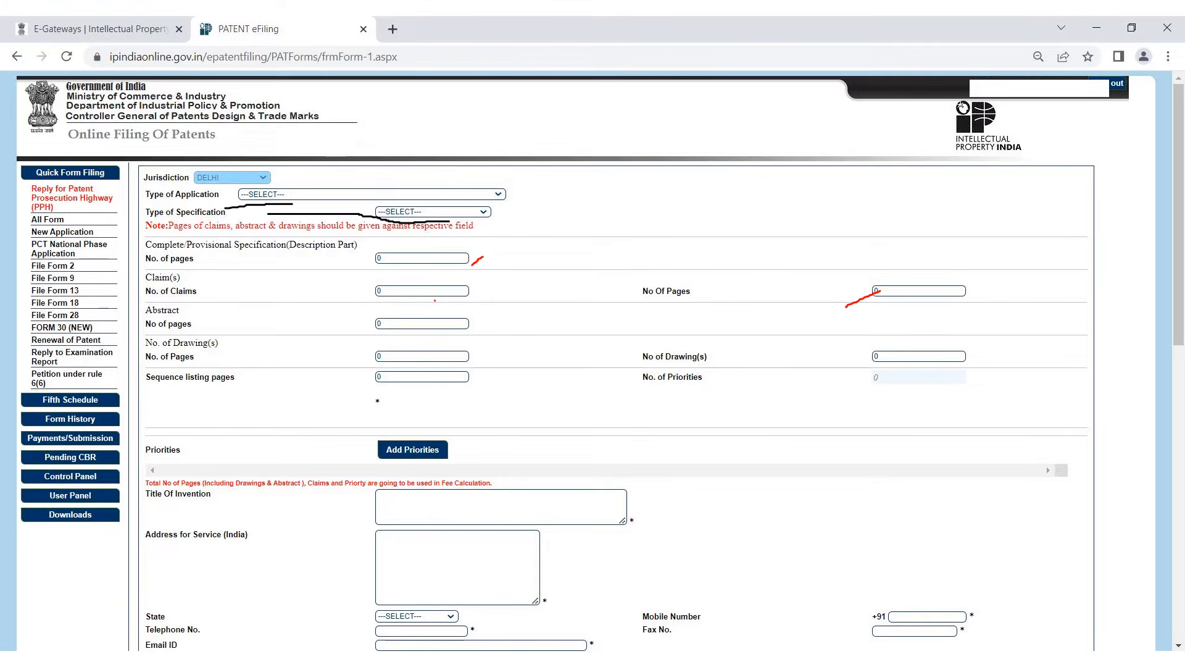
pyautogui.moveTo(466, 337); pyautogui.dragTo(503, 311)
pyautogui.moveTo(469, 366); pyautogui.dragTo(508, 340)
pyautogui.moveTo(221, 365); pyautogui.dragTo(259, 356)
pyautogui.click(750, 371)
pyautogui.moveTo(750, 371); pyautogui.dragTo(817, 358)
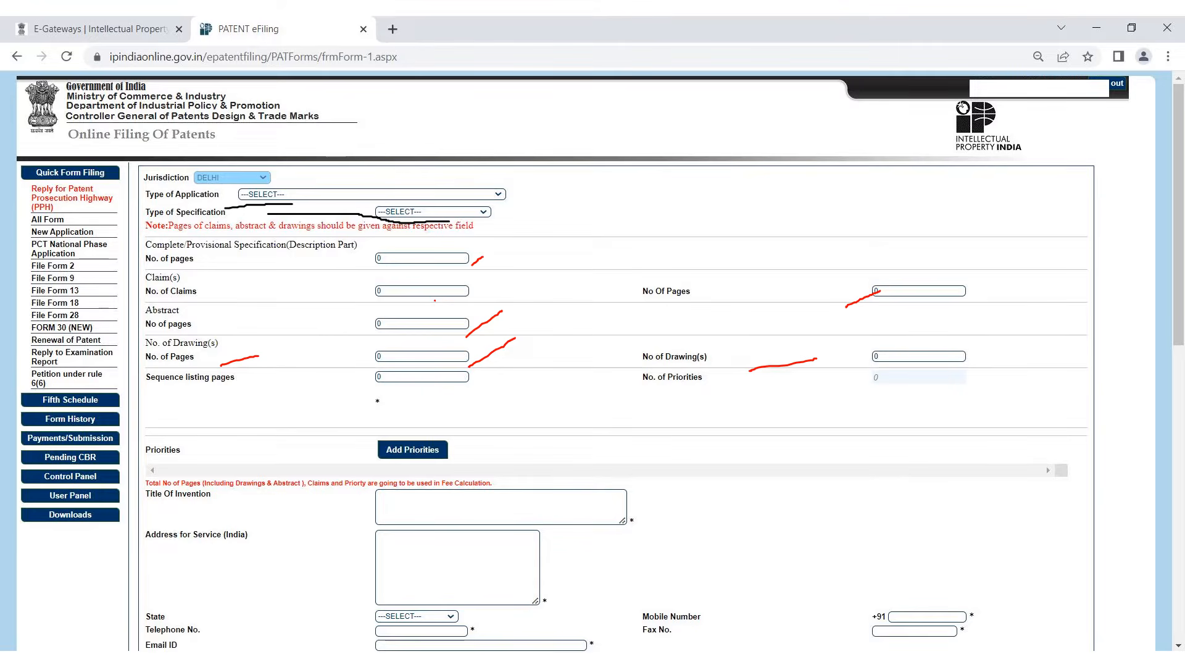
pyautogui.moveTo(386, 497); pyautogui.dragTo(393, 520)
# Step: On Form 1's lower half, strike red lines through the Abstract, Description and Claims boxes
pyautogui.press('Right')
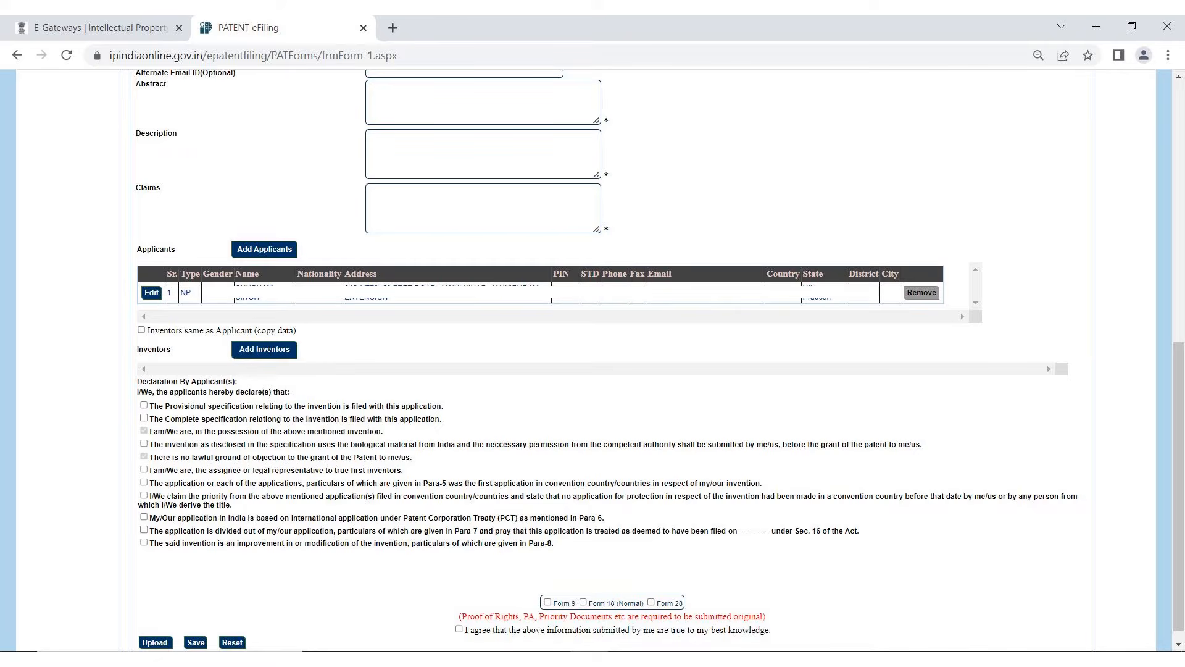
pyautogui.moveTo(369, 87); pyautogui.dragTo(557, 110)
pyautogui.moveTo(367, 135); pyautogui.dragTo(572, 167)
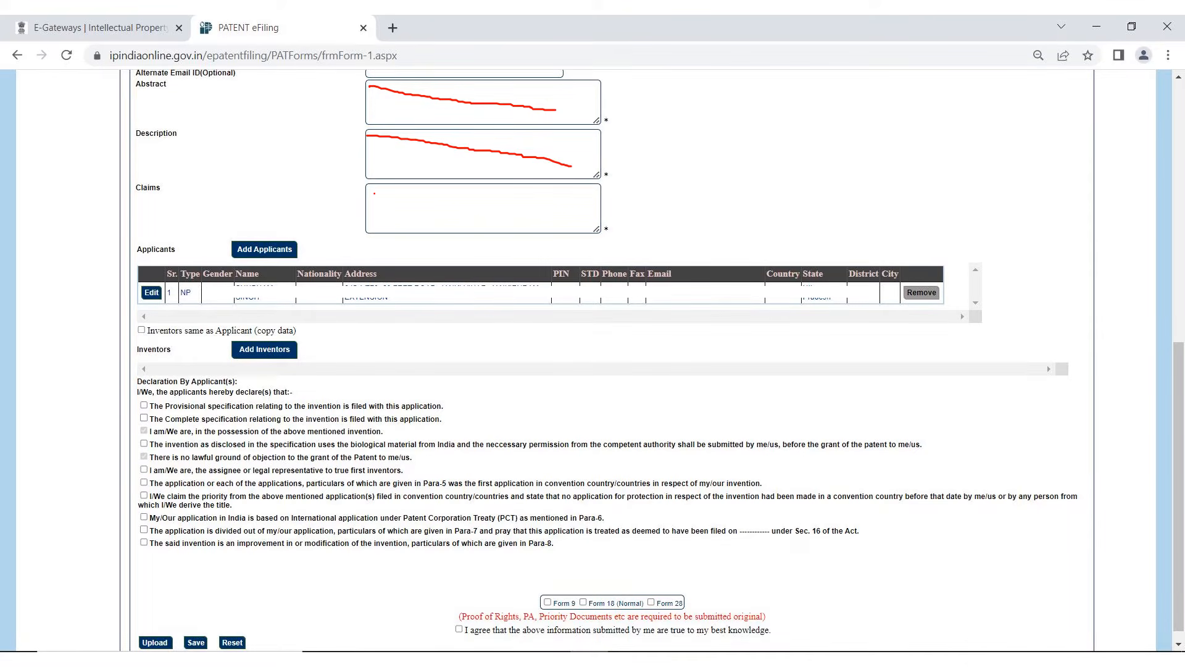
pyautogui.moveTo(374, 193); pyautogui.dragTo(563, 212)
# Step: Mark Form 9 and Form 18 (Normal) in red, then arrow the 'I agree' declaration
pyautogui.moveTo(548, 602); pyautogui.dragTo(553, 600)
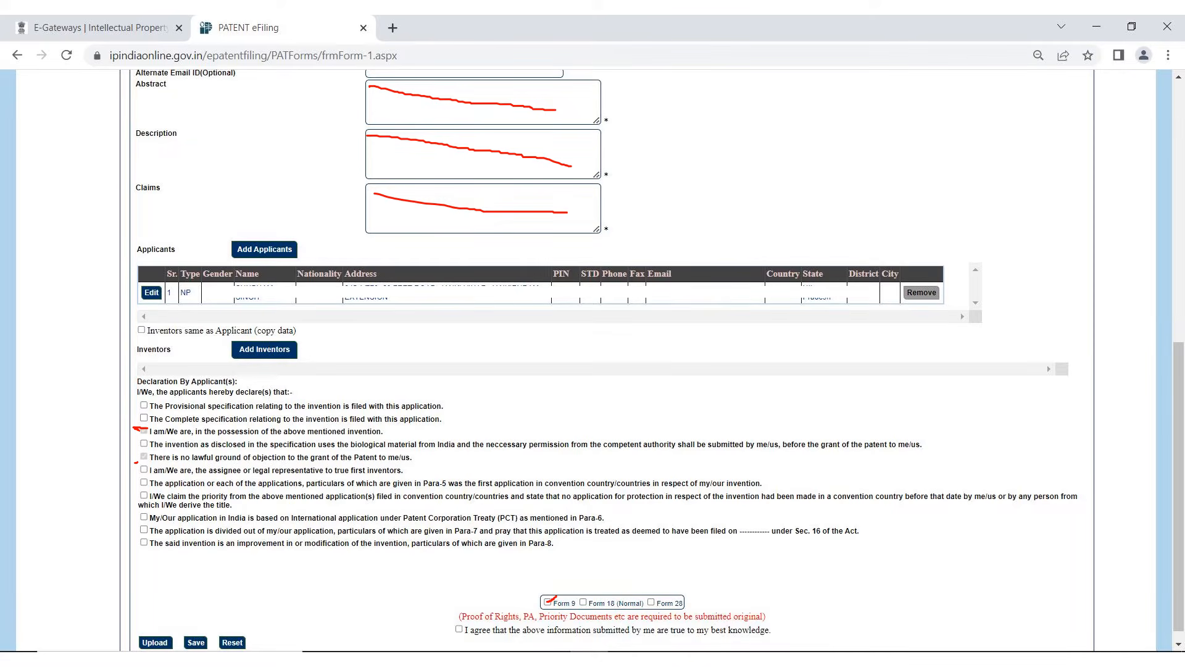
pyautogui.moveTo(582, 602); pyautogui.dragTo(593, 593)
pyautogui.moveTo(620, 337)
pyautogui.mouseDown()
pyautogui.moveTo(640, 363)
pyautogui.moveTo(648, 333)
pyautogui.moveTo(691, 378)
pyautogui.moveTo(692, 352)
pyautogui.moveTo(710, 366)
pyautogui.moveTo(729, 347)
pyautogui.moveTo(748, 364)
pyautogui.moveTo(767, 345)
pyautogui.moveTo(769, 368)
pyautogui.moveTo(800, 315)
pyautogui.moveTo(812, 366)
pyautogui.mouseUp()
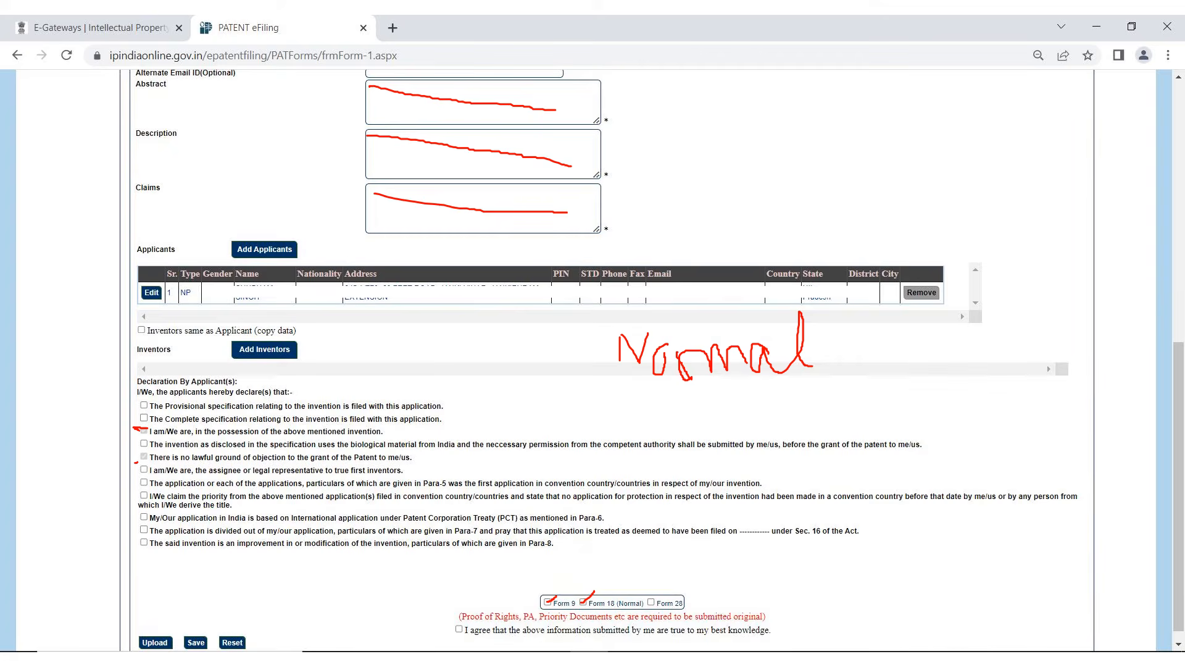
pyautogui.moveTo(426, 635); pyautogui.dragTo(461, 628)
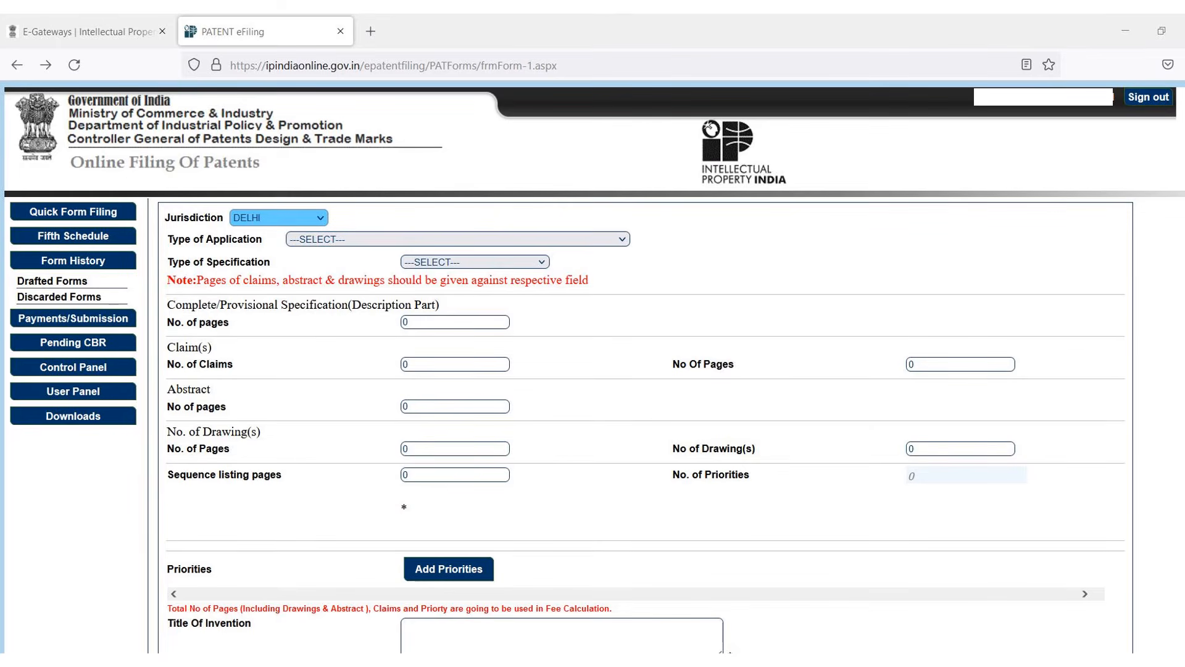
# Step: Annotate where saved draft forms are found before eSigning the documents
pyautogui.moveTo(27, 278)
pyautogui.mouseDown()
pyautogui.moveTo(10, 277)
pyautogui.moveTo(48, 293)
pyautogui.moveTo(98, 286)
pyautogui.moveTo(85, 270)
pyautogui.moveTo(34, 277)
pyautogui.mouseUp()
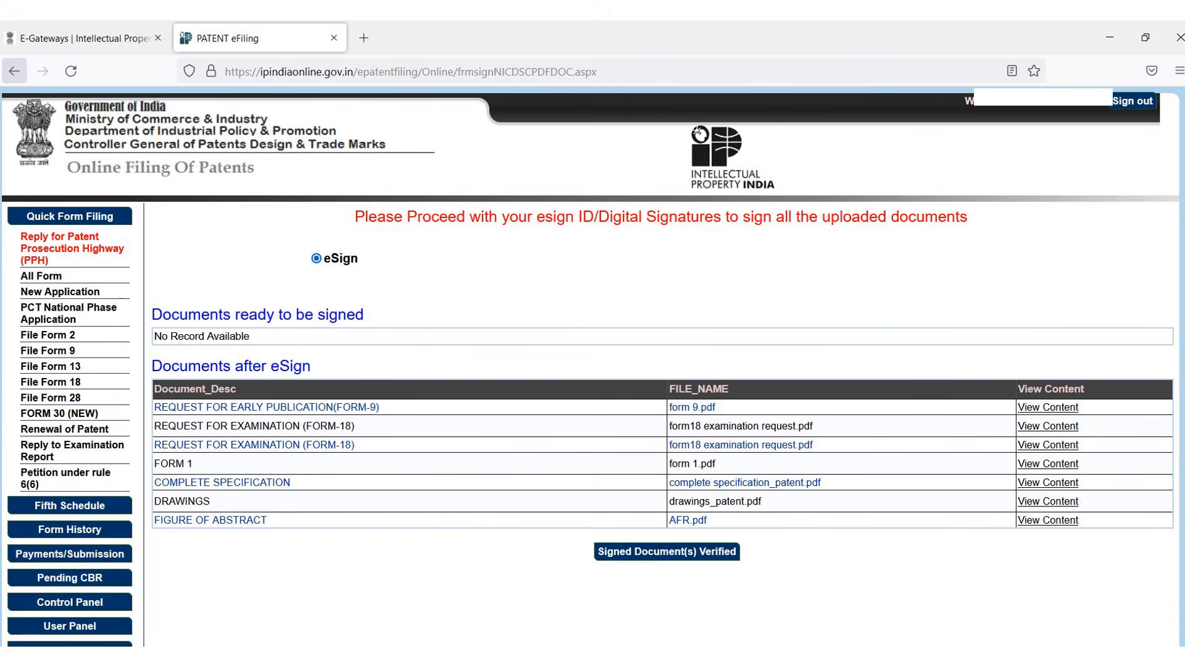
# Step: Mark the signed-documents verification and underline the list of eSigned documents in red
pyautogui.moveTo(639, 538)
pyautogui.mouseDown()
pyautogui.moveTo(599, 538)
pyautogui.moveTo(623, 581)
pyautogui.moveTo(722, 574)
pyautogui.moveTo(749, 553)
pyautogui.mouseUp()
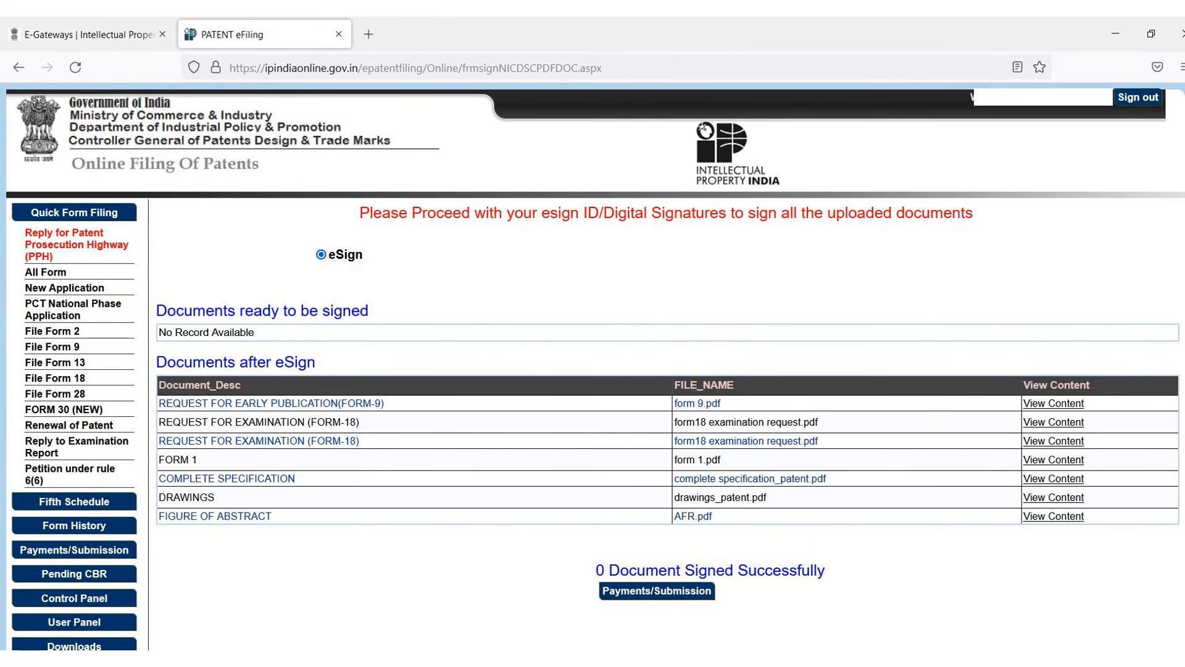
pyautogui.moveTo(155, 351)
pyautogui.mouseDown()
pyautogui.moveTo(146, 413)
pyautogui.moveTo(198, 563)
pyautogui.moveTo(1112, 524)
pyautogui.mouseUp()
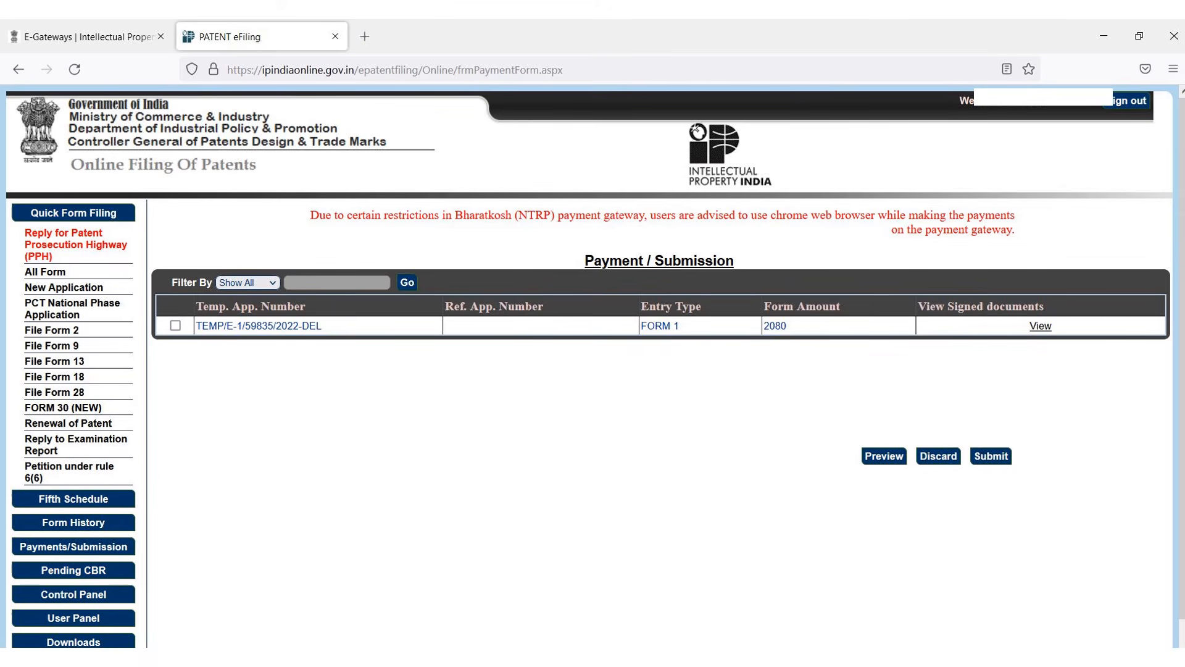
# Step: Outline the pending Form 1 application (amount 2080) and circle the Payments/Submission link in red
pyautogui.moveTo(179, 258)
pyautogui.mouseDown()
pyautogui.moveTo(149, 279)
pyautogui.moveTo(146, 378)
pyautogui.moveTo(413, 388)
pyautogui.moveTo(1158, 357)
pyautogui.mouseUp()
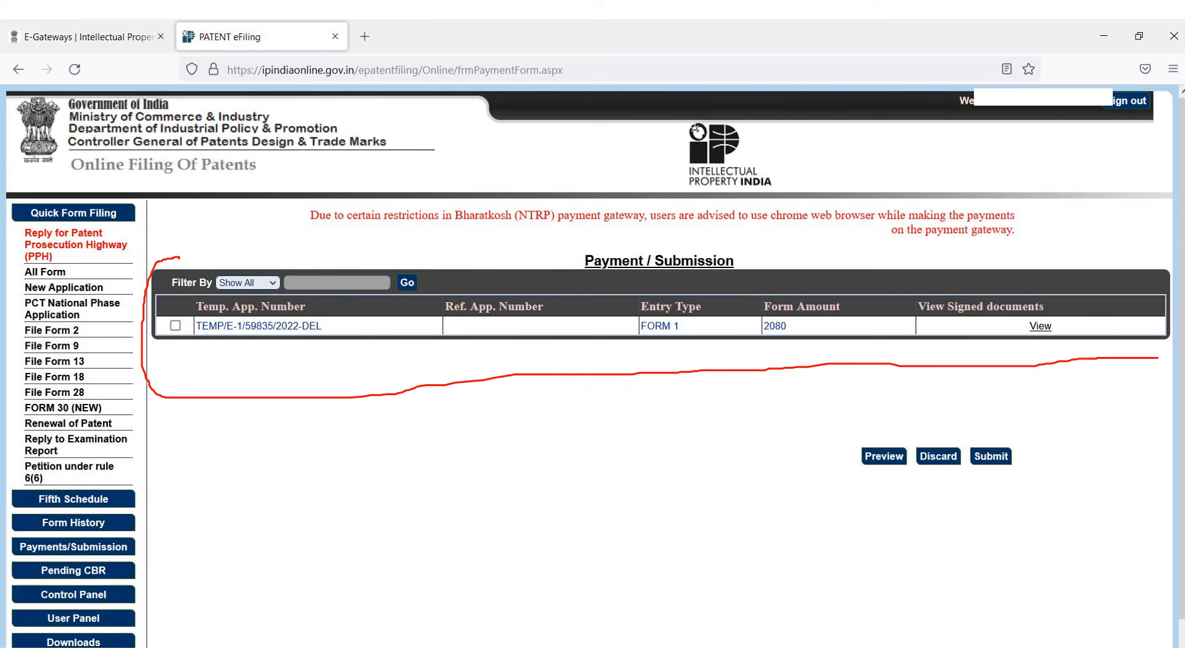
pyautogui.moveTo(134, 529)
pyautogui.mouseDown()
pyautogui.moveTo(0, 532)
pyautogui.moveTo(28, 555)
pyautogui.moveTo(142, 566)
pyautogui.moveTo(155, 548)
pyautogui.moveTo(126, 530)
pyautogui.mouseUp()
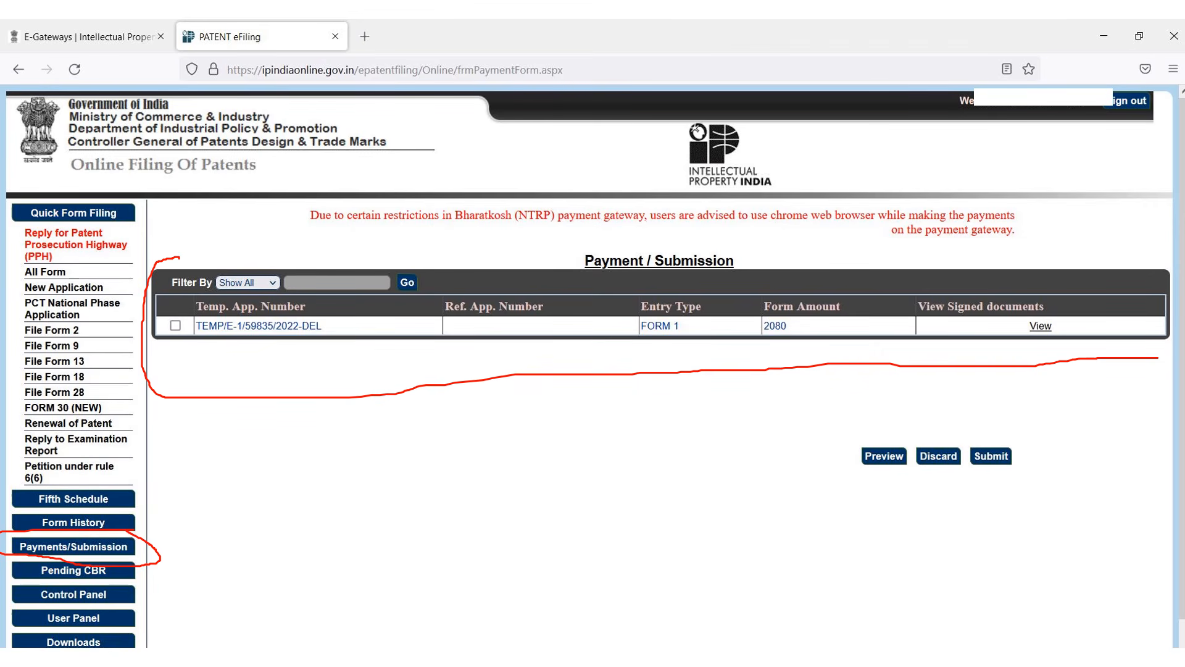